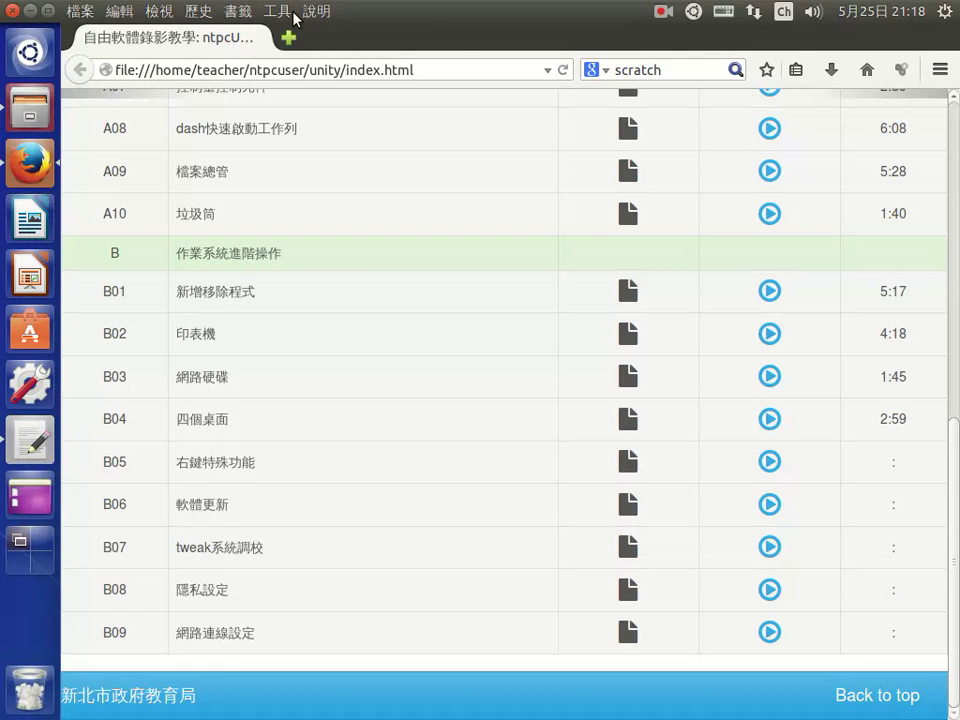
- Check the active connection's details from the network menu, then close them
click(754, 12)
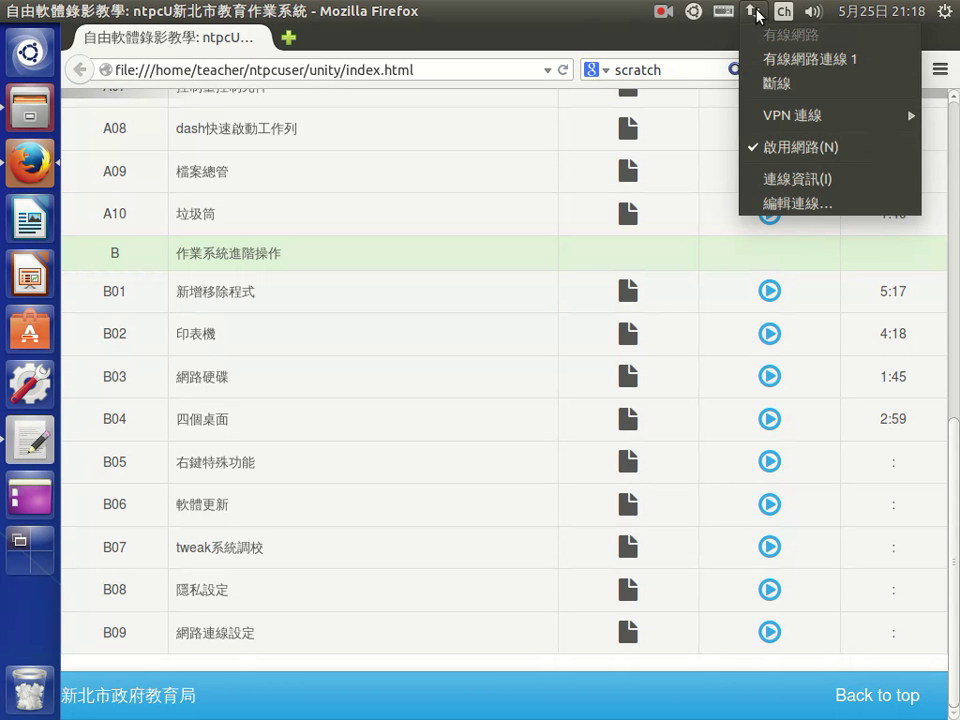
click(773, 179)
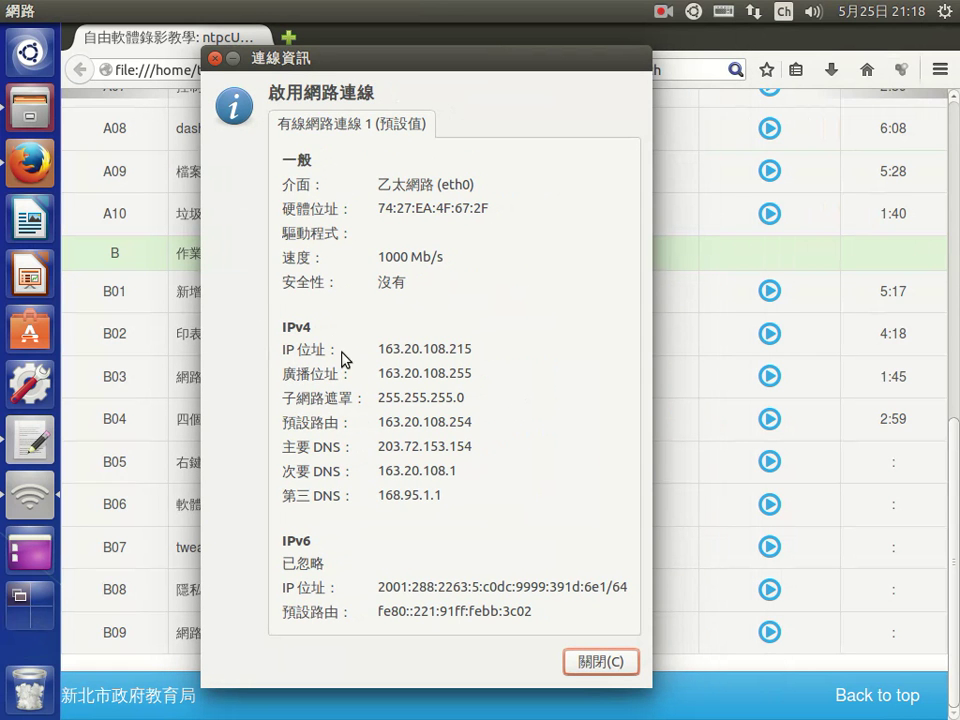
click(403, 446)
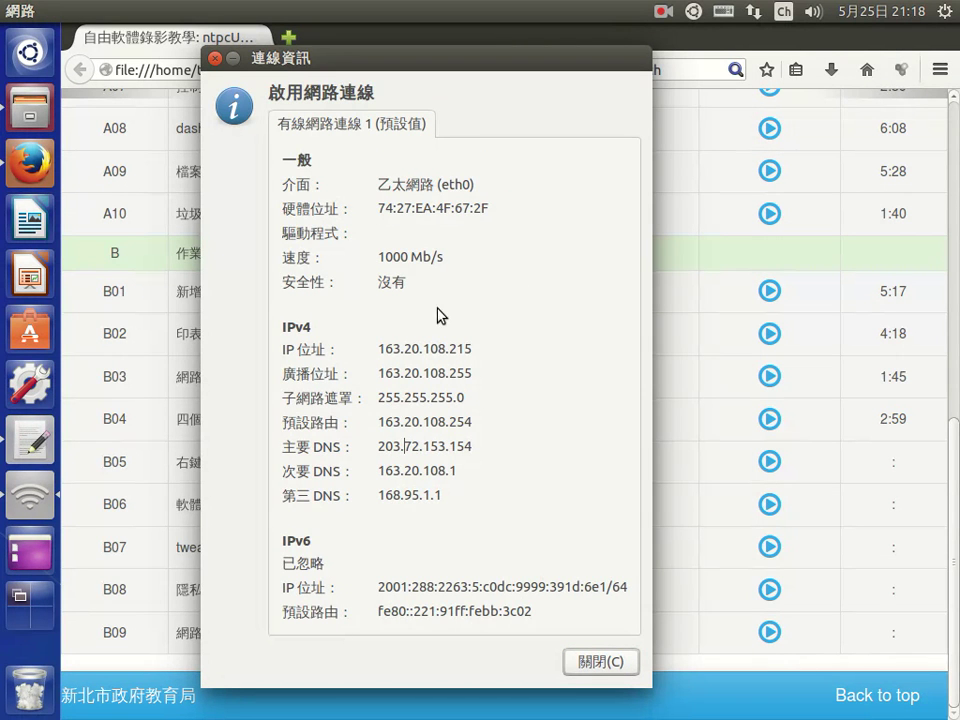
click(596, 664)
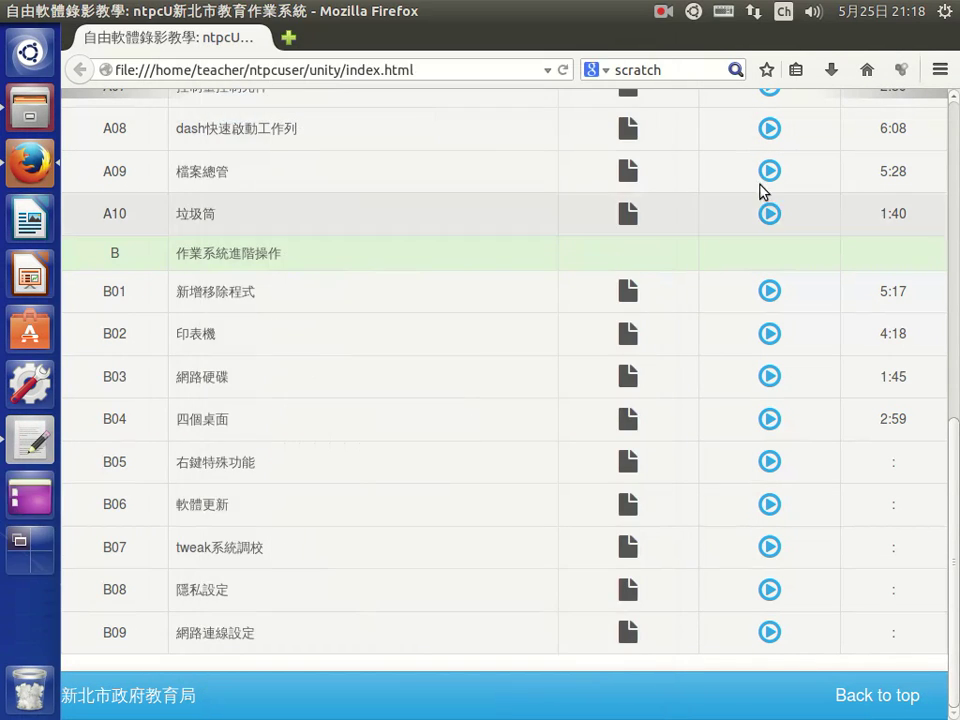
click(754, 12)
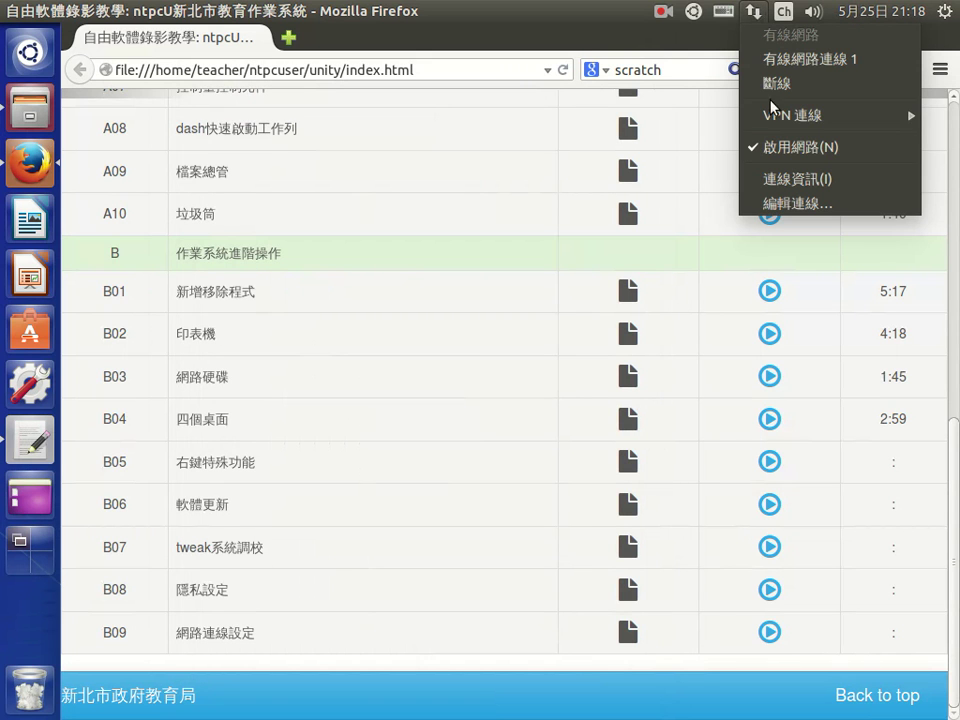
click(793, 186)
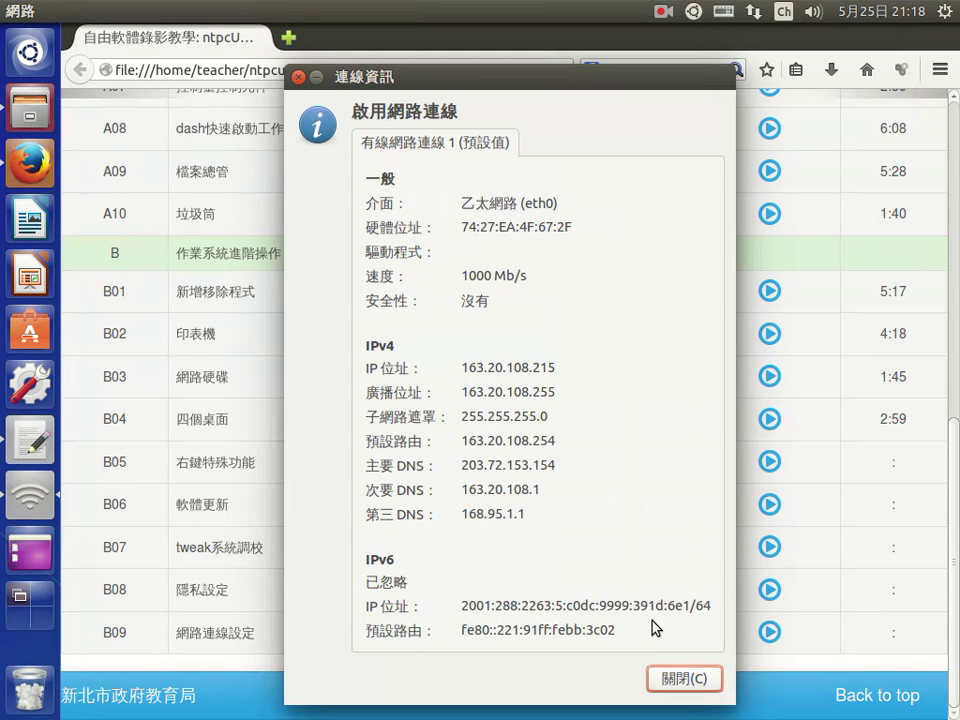
click(692, 678)
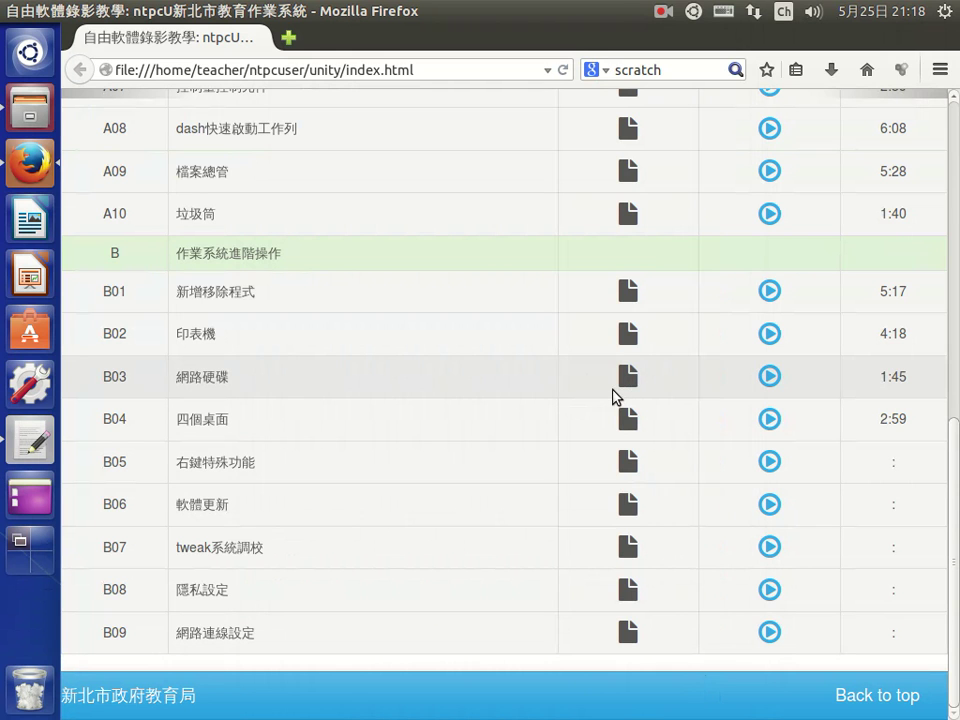
- Open Edit Connections, browse the saved Wi-Fi and wired connections, and start adding one
click(753, 12)
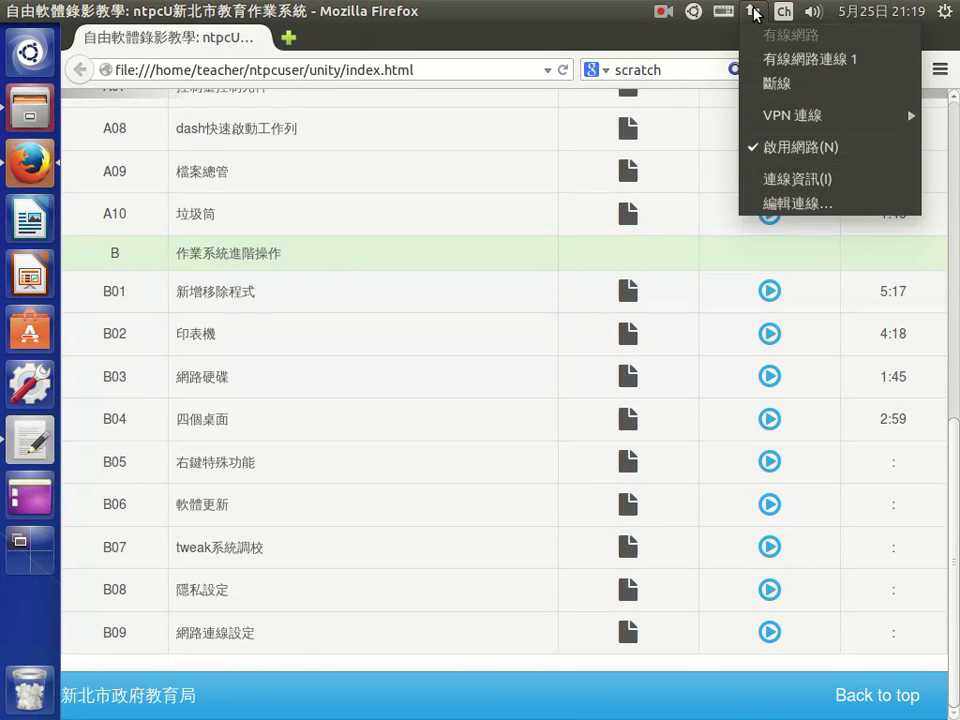
click(787, 204)
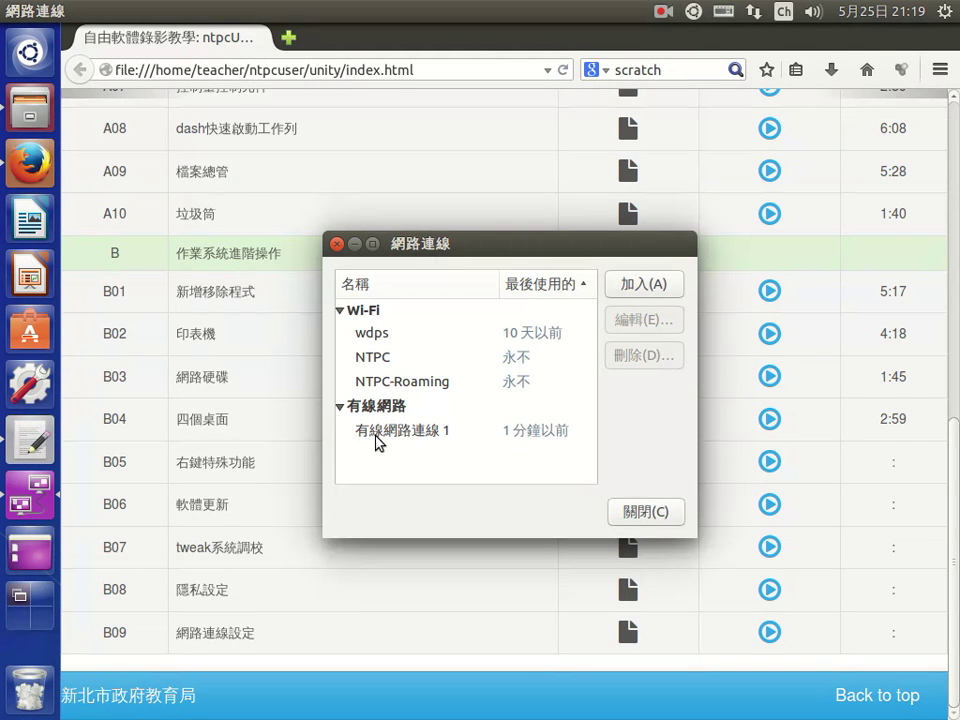
click(389, 312)
click(387, 331)
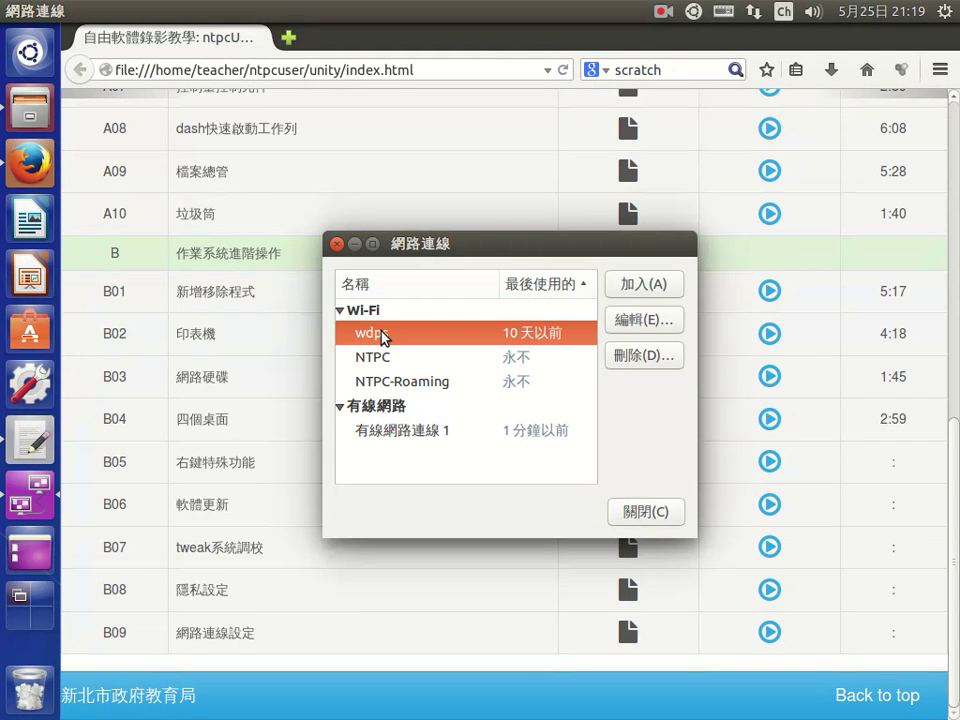
click(402, 362)
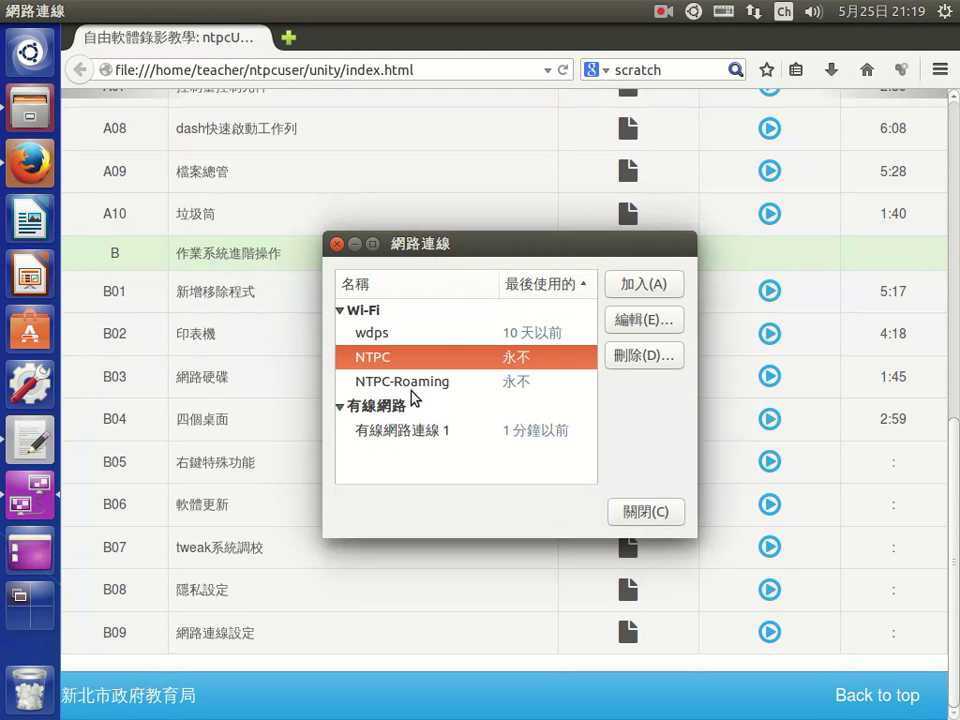
click(410, 390)
click(410, 430)
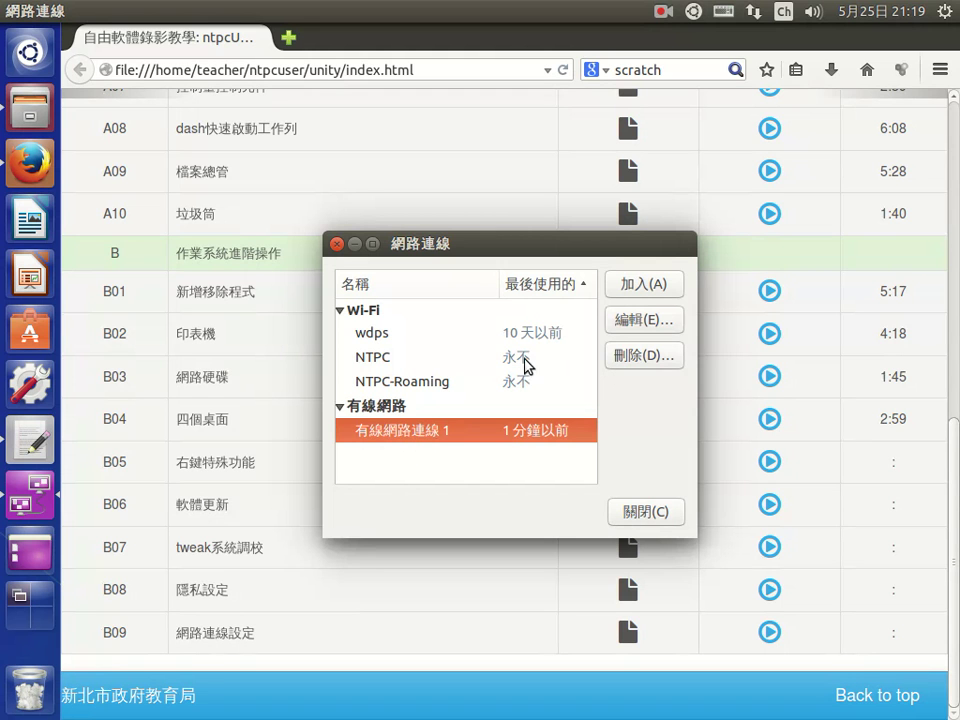
click(642, 290)
- Pick DSL from the connection-type list and create the new DSL connection
click(474, 432)
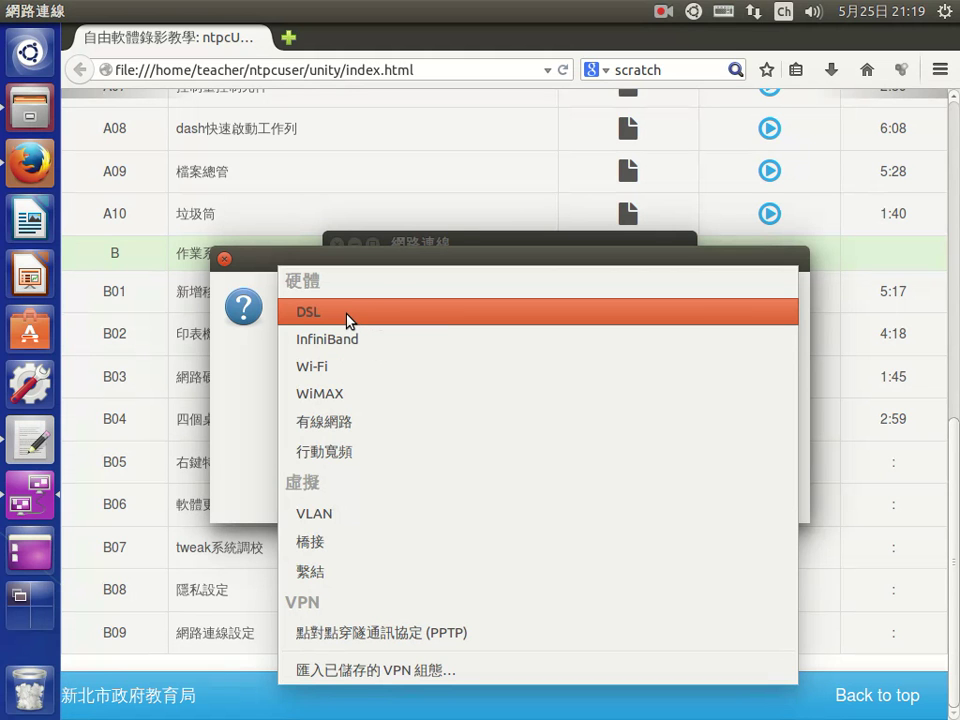
click(348, 318)
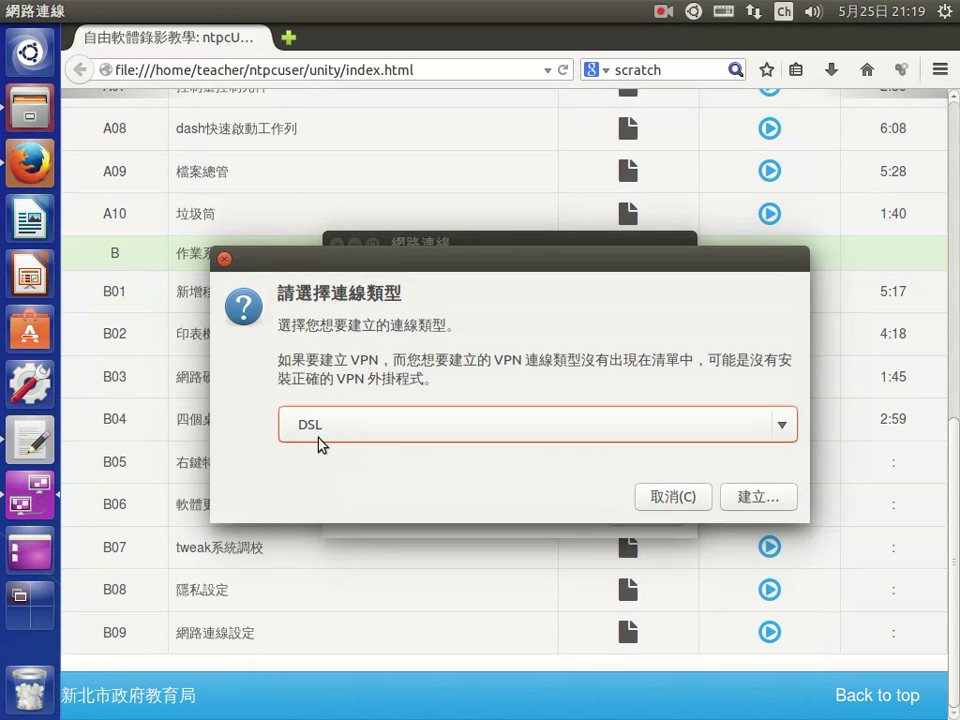
click(742, 498)
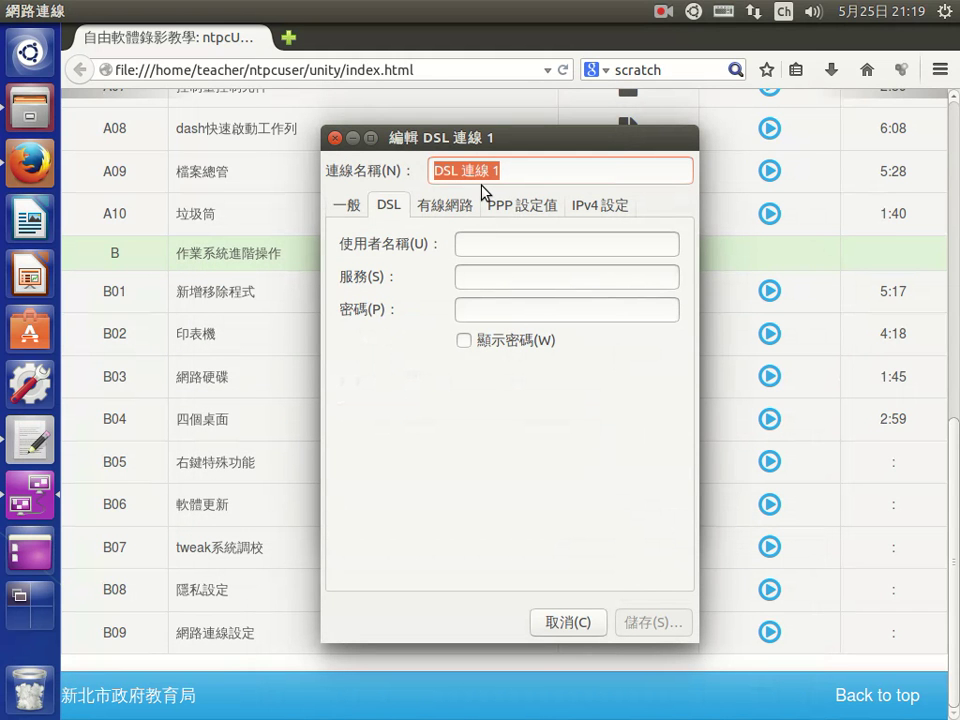
- Name the connection hinet and enter the DSL username and password
text(hinet)
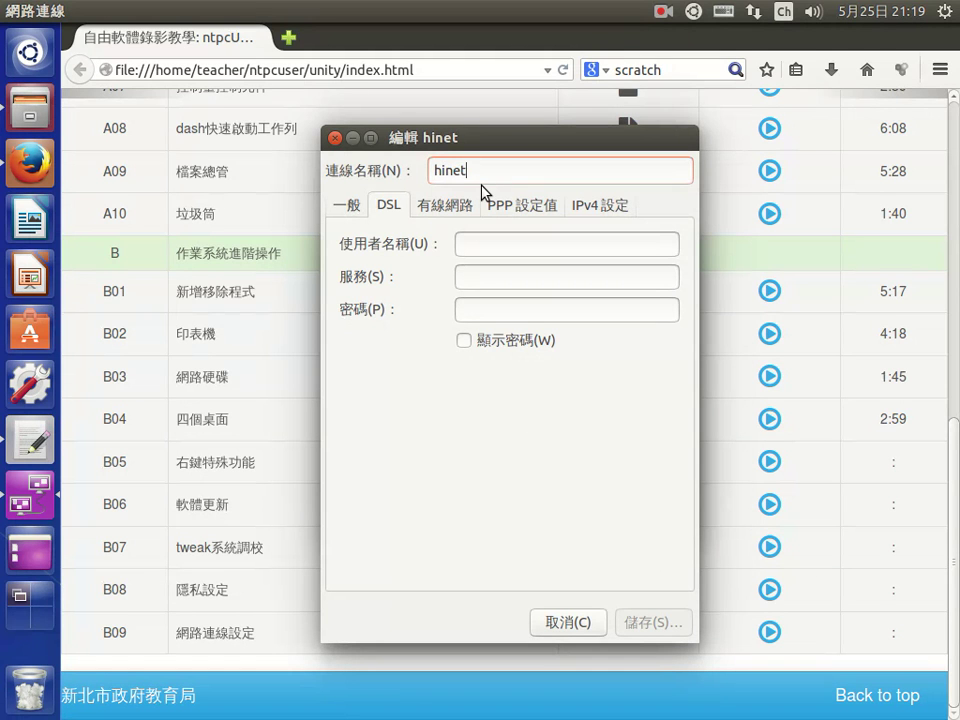
click(485, 245)
text(a12345)
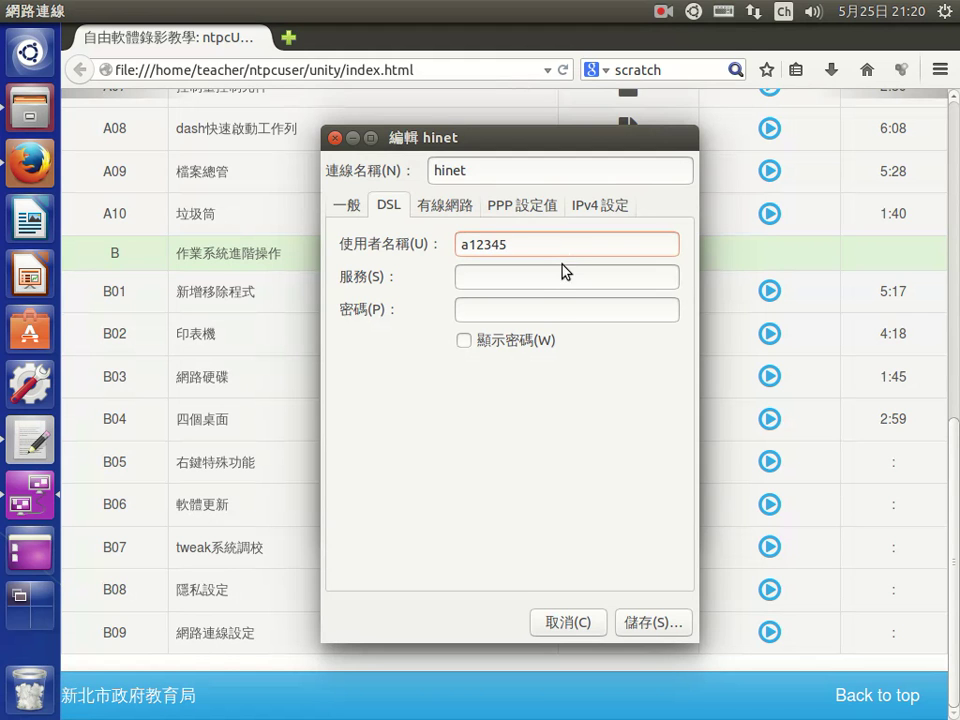
click(544, 309)
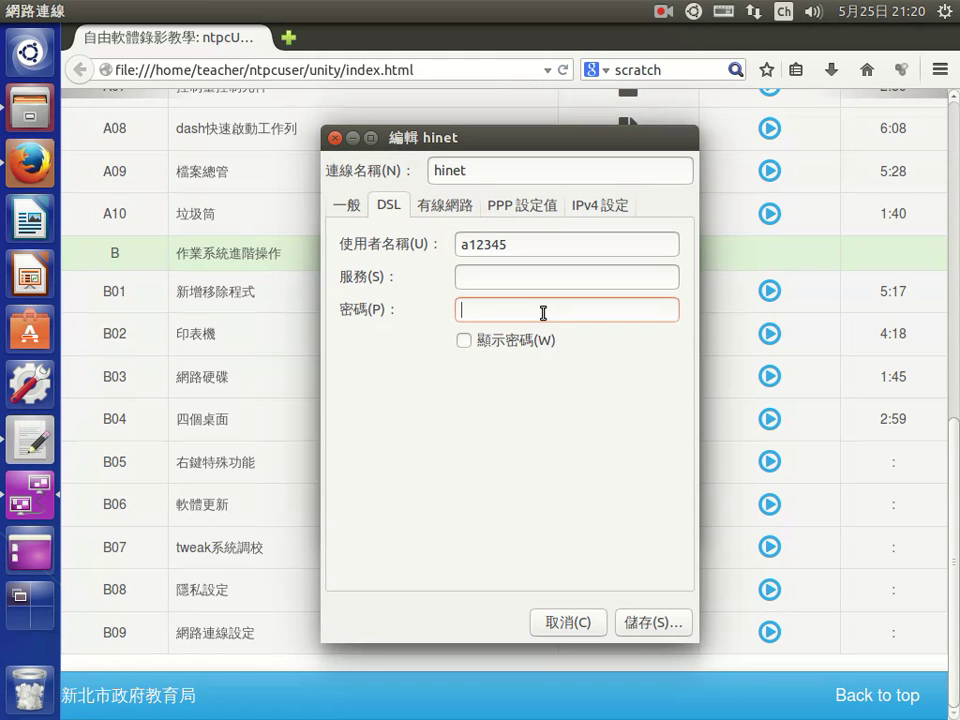
text(123456789)
click(548, 274)
click(523, 240)
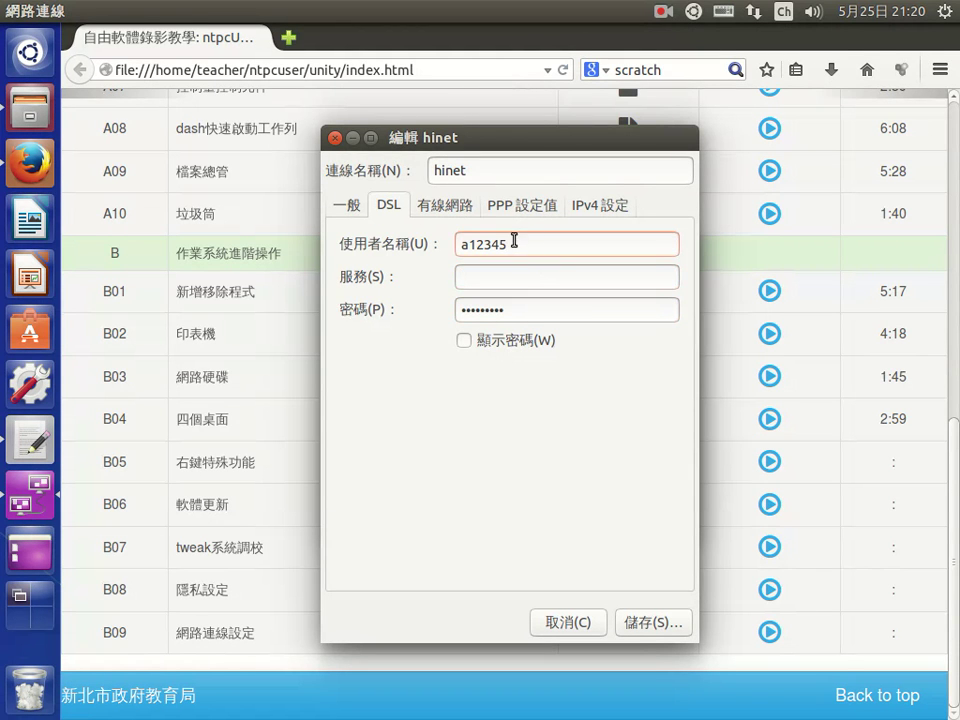
drag(524, 240, 440, 237)
click(527, 241)
text(@hinet.net)
drag(509, 243, 435, 229)
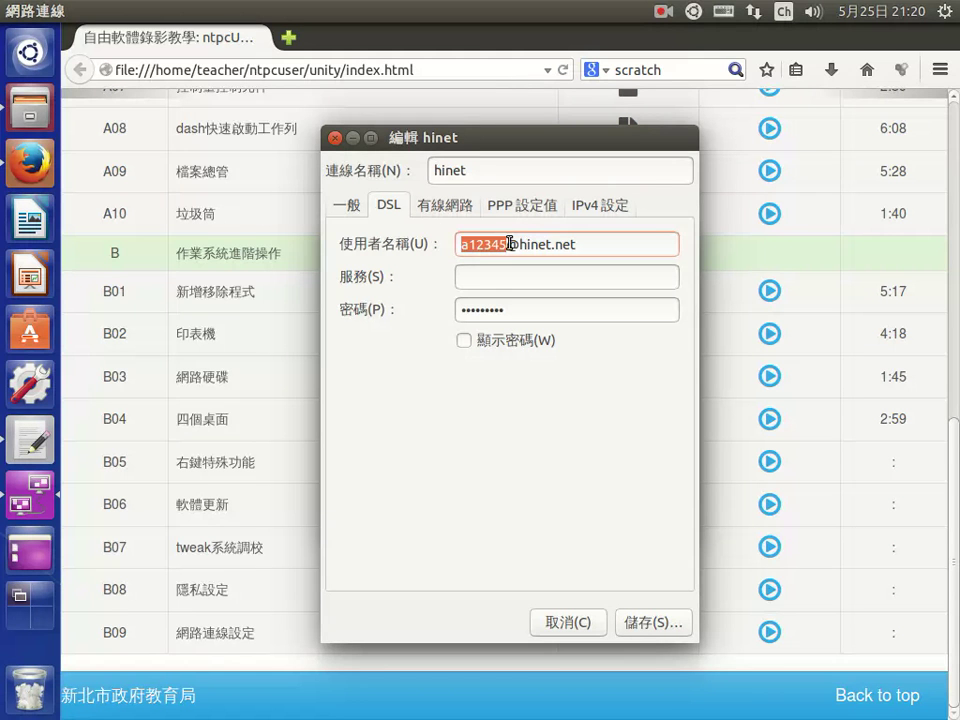
drag(508, 243, 589, 242)
click(611, 244)
click(513, 244)
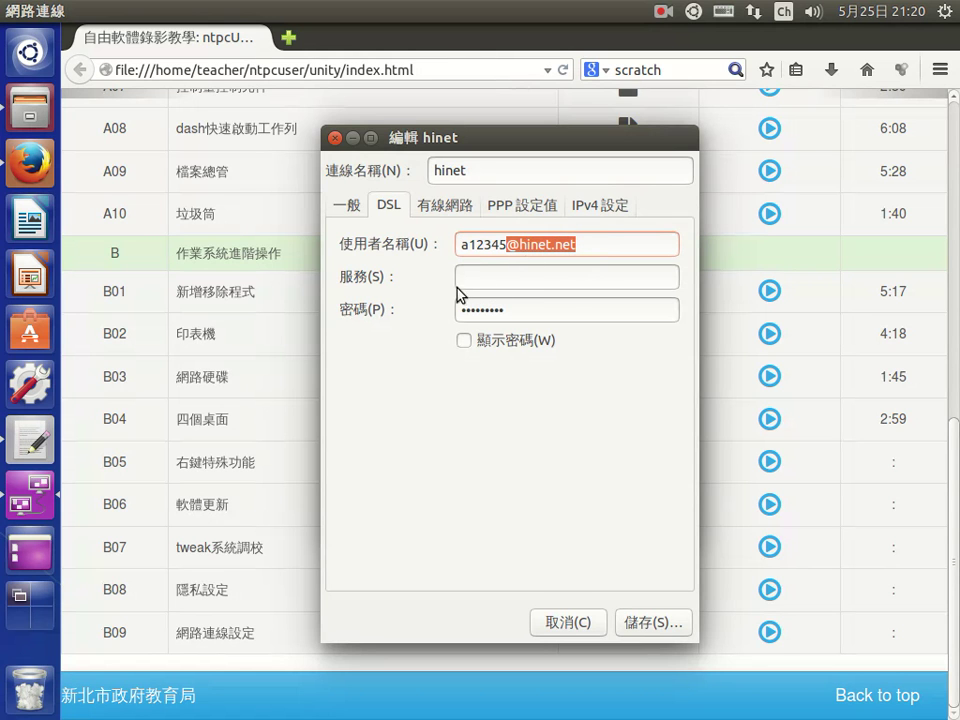
click(476, 244)
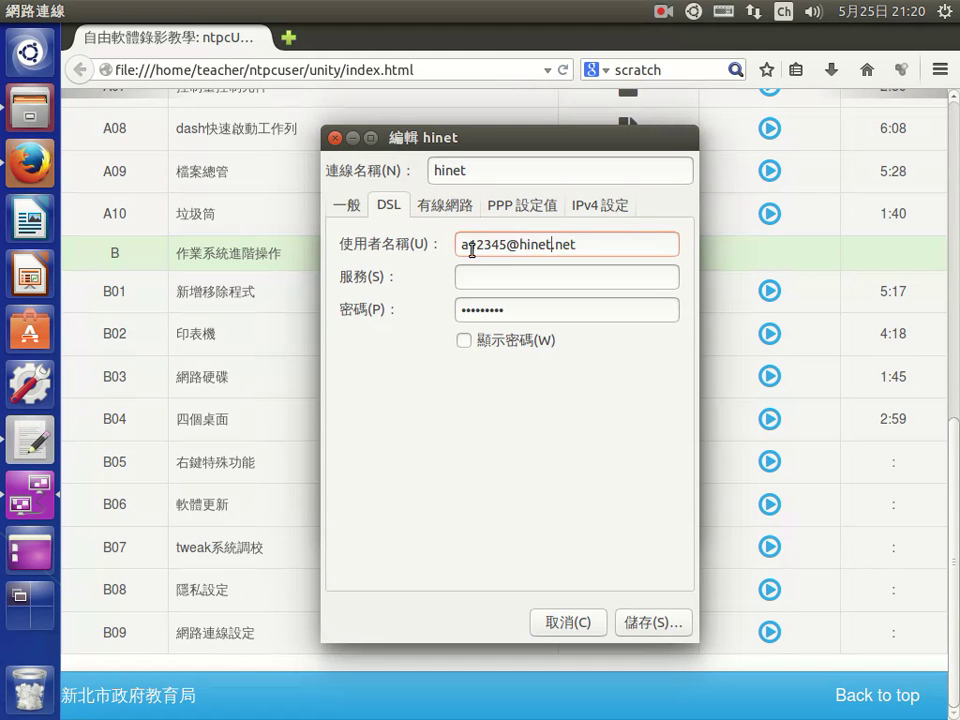
drag(457, 244, 585, 251)
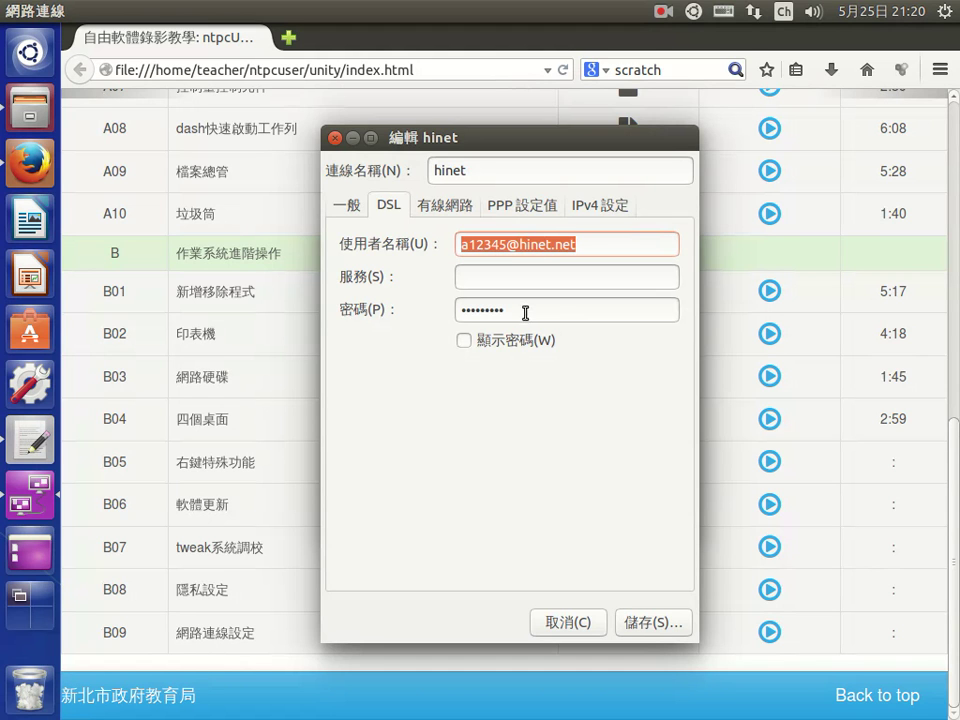
drag(525, 313, 432, 304)
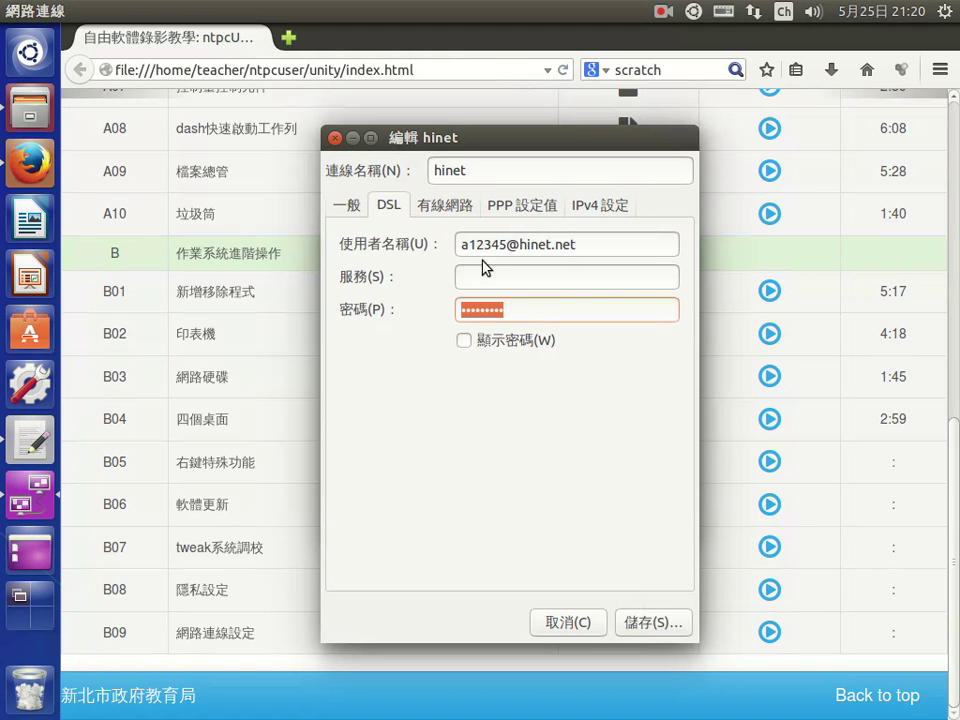
- Review the Wired, PPP, IPv4 and General tabs, ending back on DSL
click(443, 207)
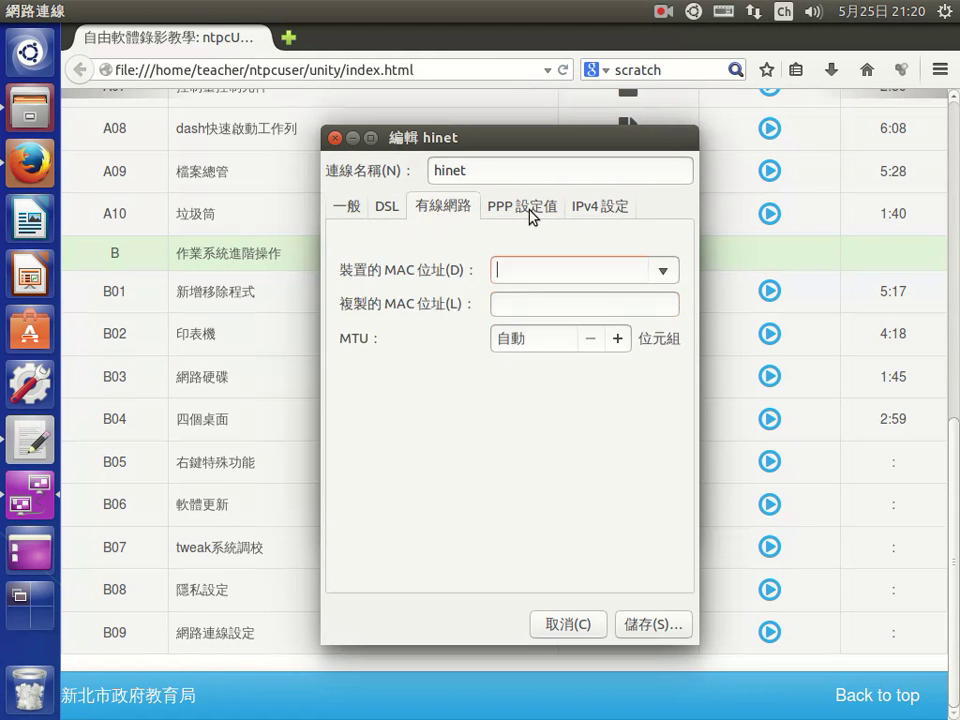
click(531, 210)
click(618, 206)
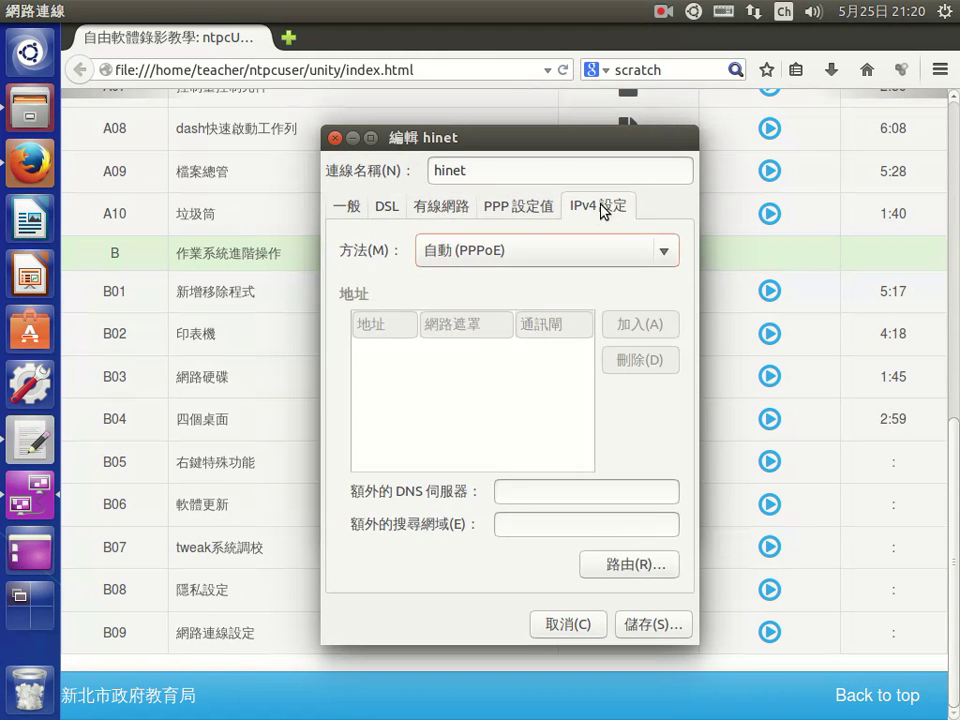
click(352, 206)
click(389, 206)
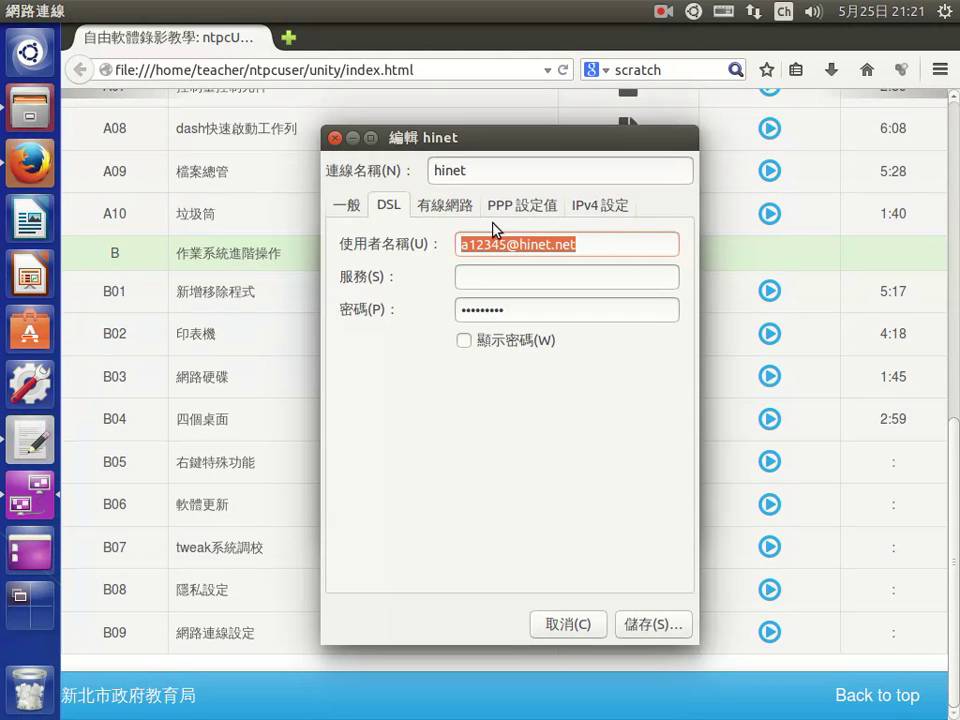
- Save the hinet connection and close the Network Connections window
click(652, 628)
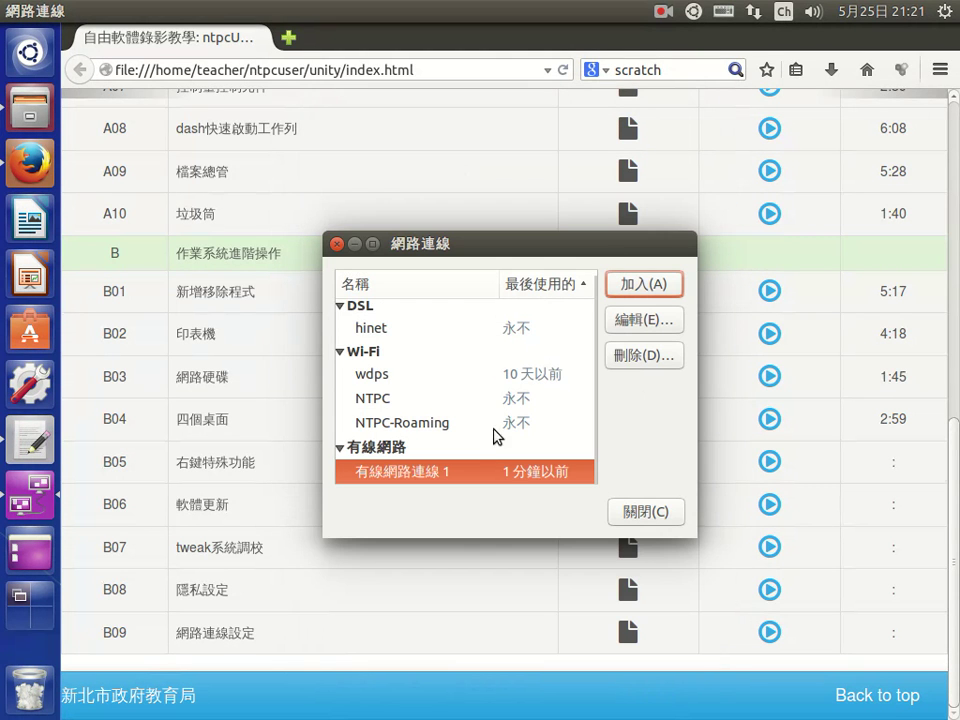
scroll(570, 381, up, 1)
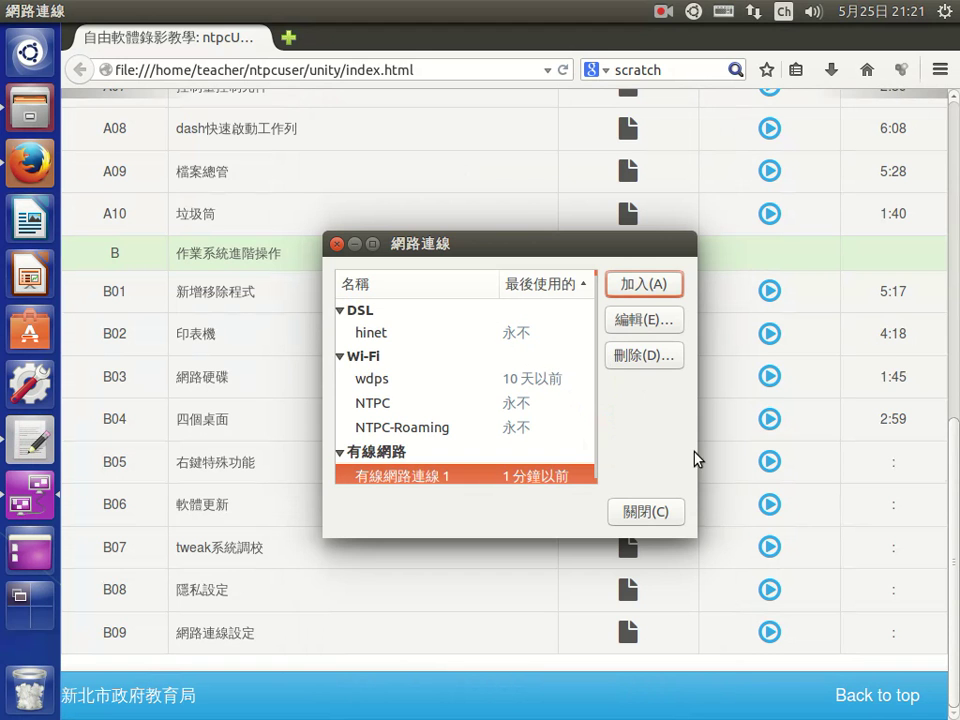
click(659, 514)
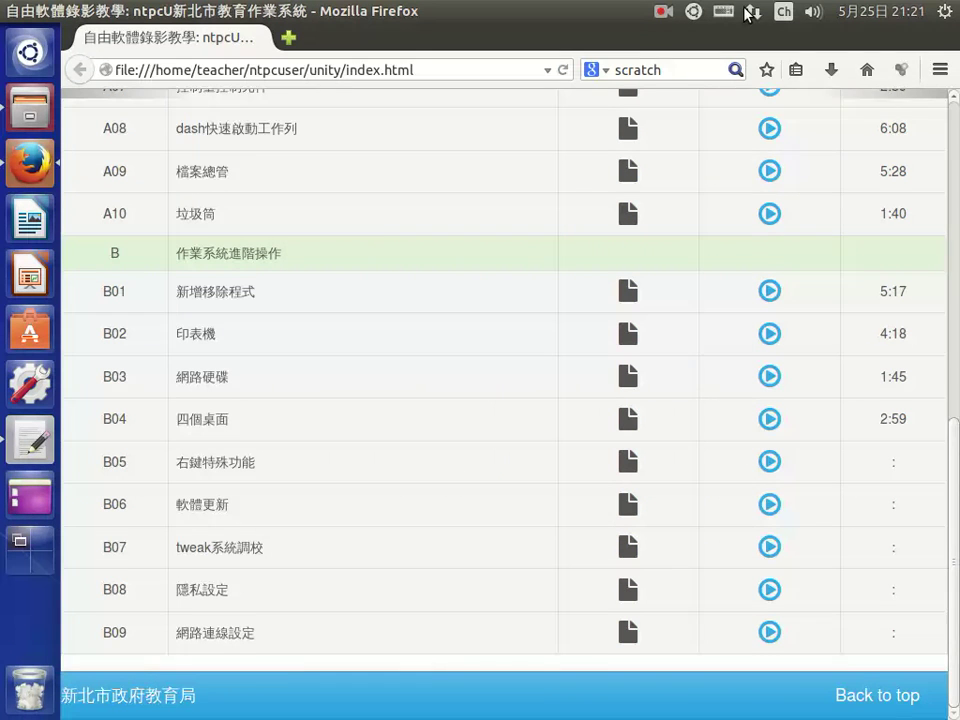
- Reopen Edit Connections to confirm hinet under DSL, cancelling the new-connection type chooser
click(753, 12)
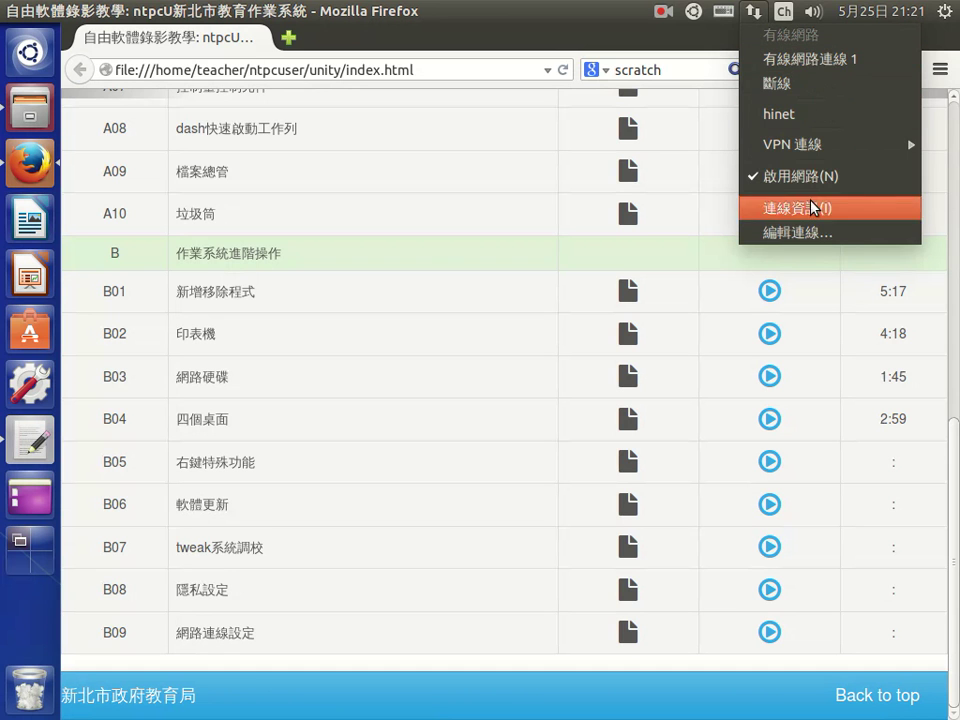
click(800, 232)
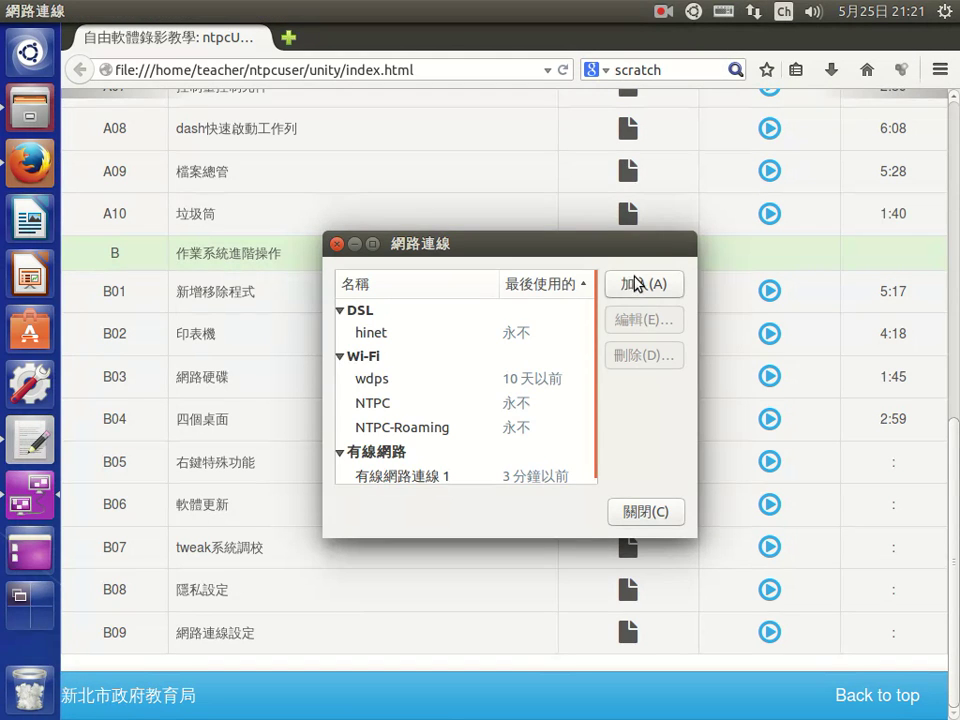
click(636, 287)
click(476, 428)
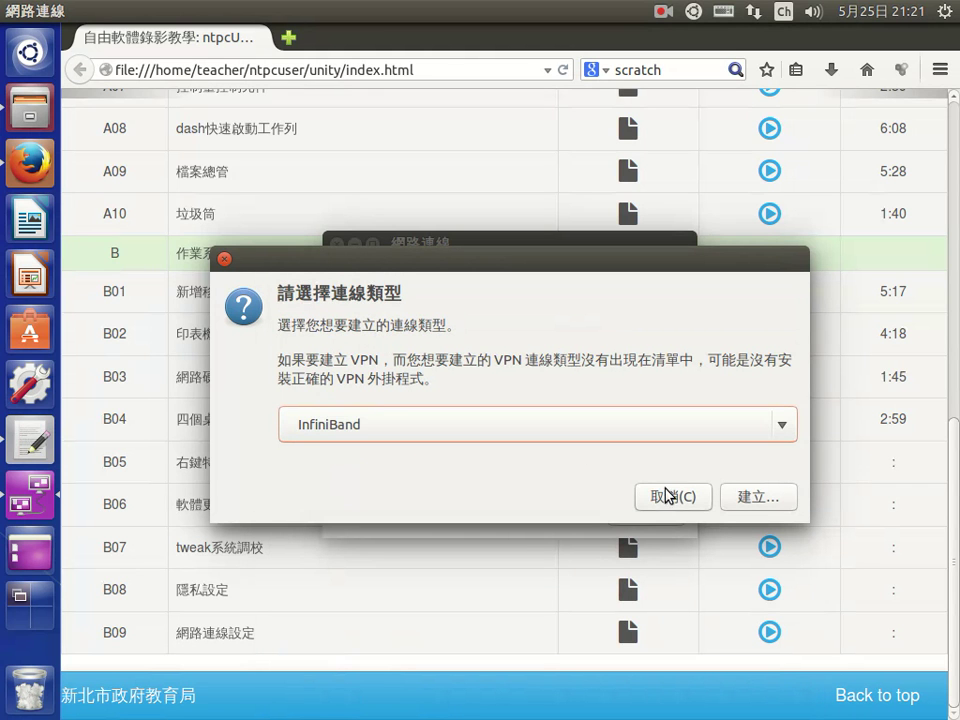
click(686, 505)
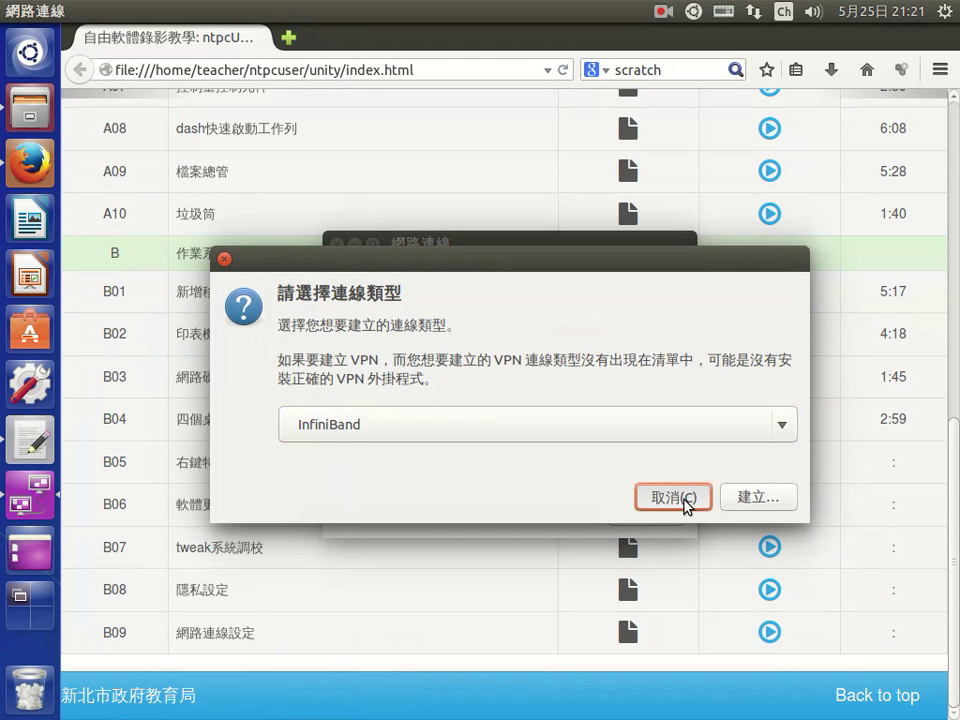